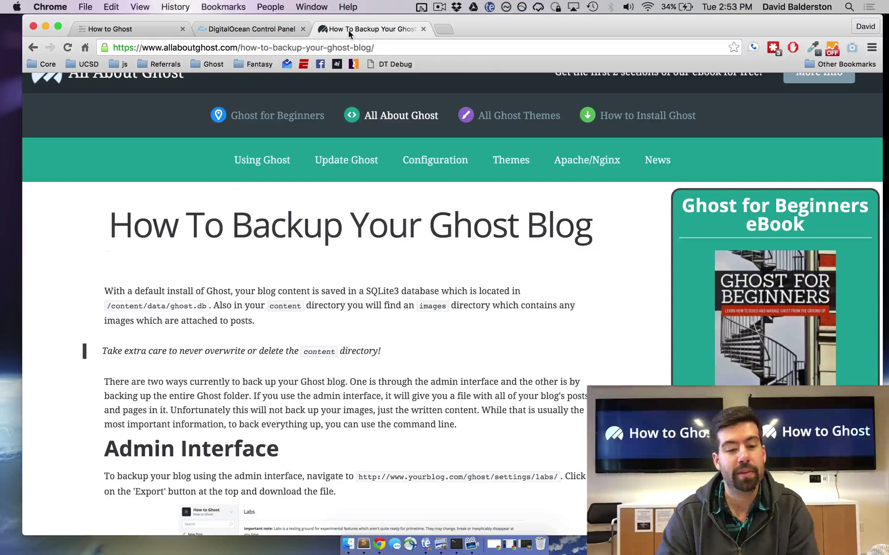
- Open the Ghost admin area by appending /ghost to the How to Ghost blog URL
click(139, 33)
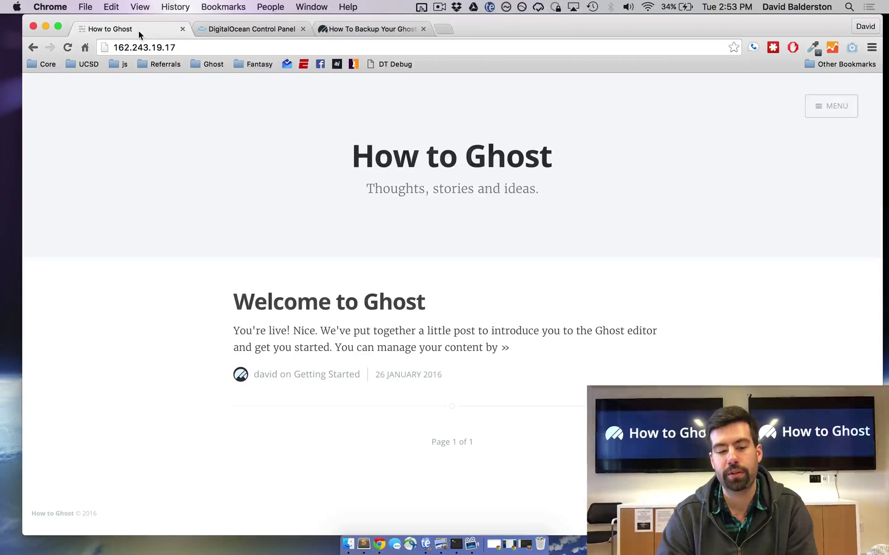
click(187, 49)
key(Right)
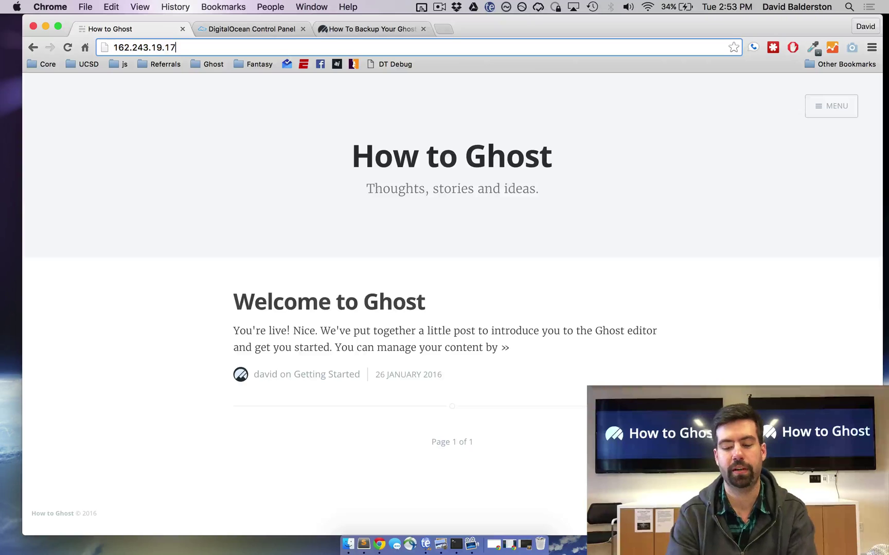
text(/ghost)
key(Return)
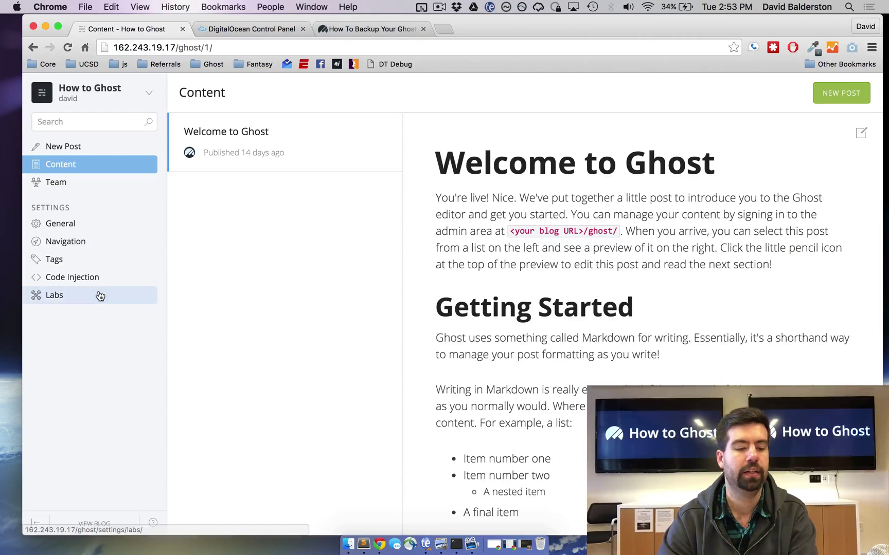
- Export the blog content from Settings > Labs and save the how-to-ghost.ghost.2016-02-09 JSON file
click(100, 296)
click(205, 182)
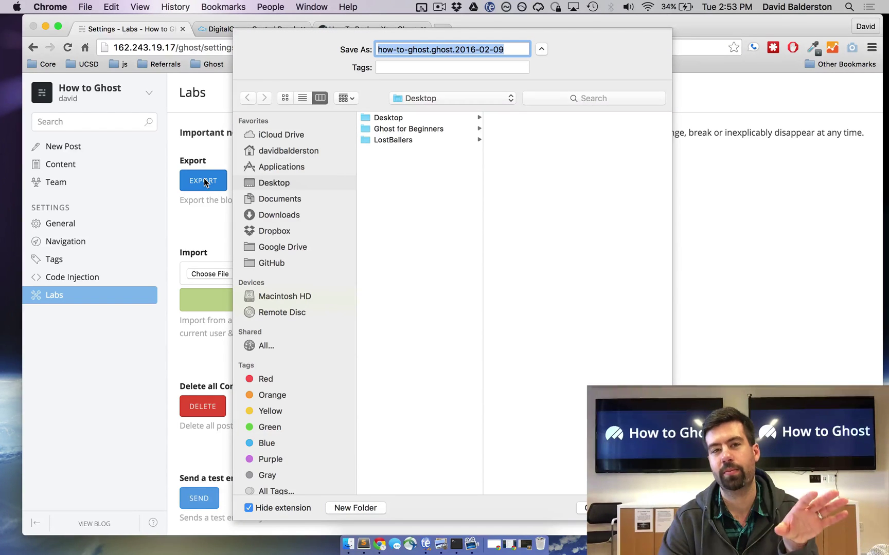
key(Return)
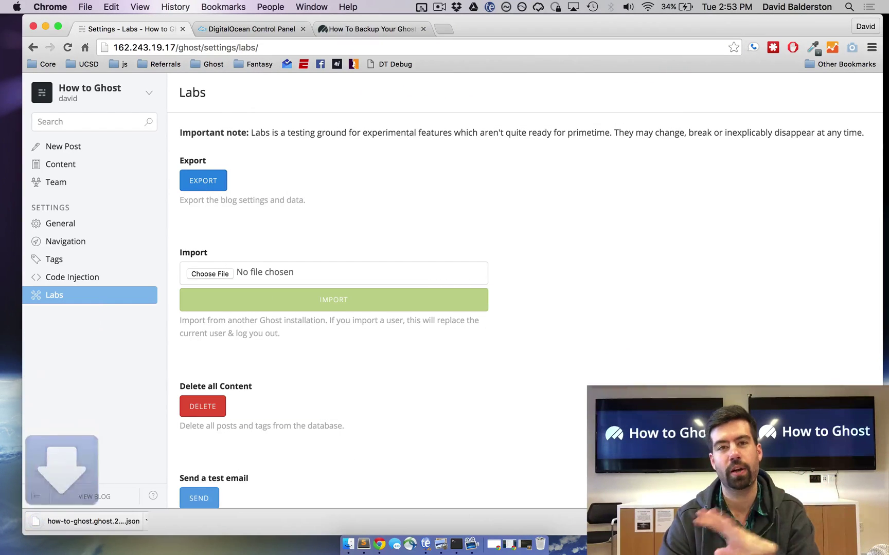
- Inspect the downloaded JSON export in Sublime Text, close it, and bring Terminal to the front
click(86, 521)
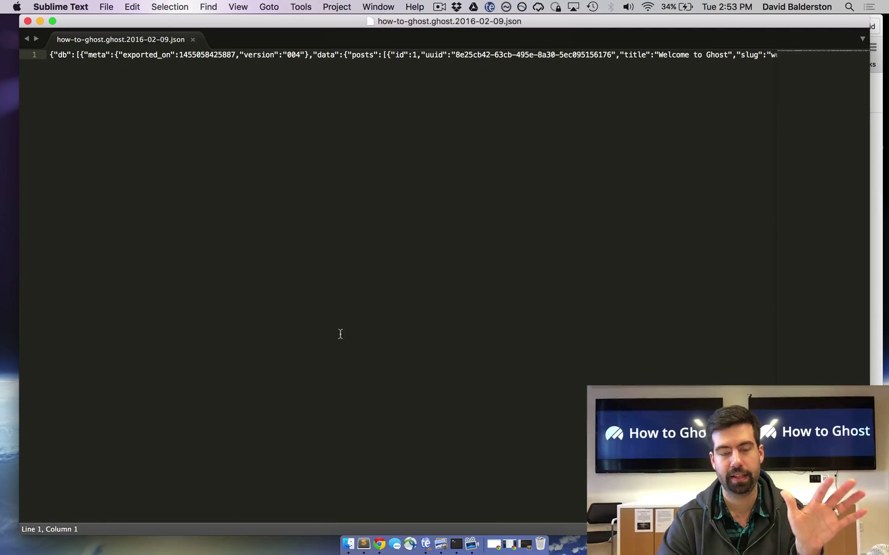
key(super+w)
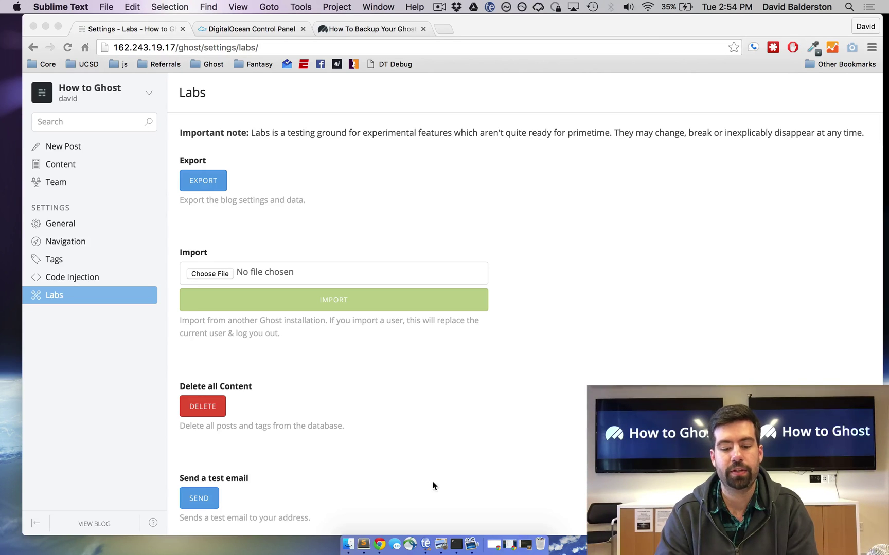
click(456, 546)
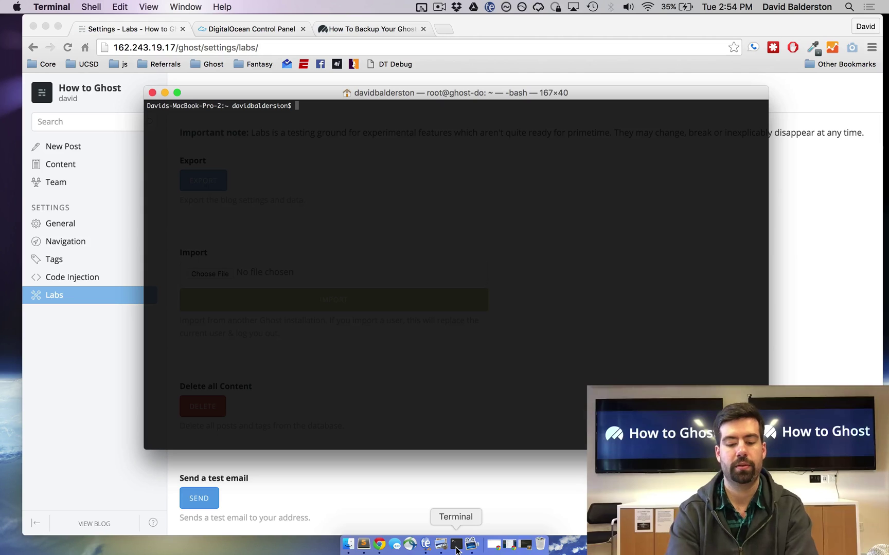
text(ssh root@162.243.19.17)
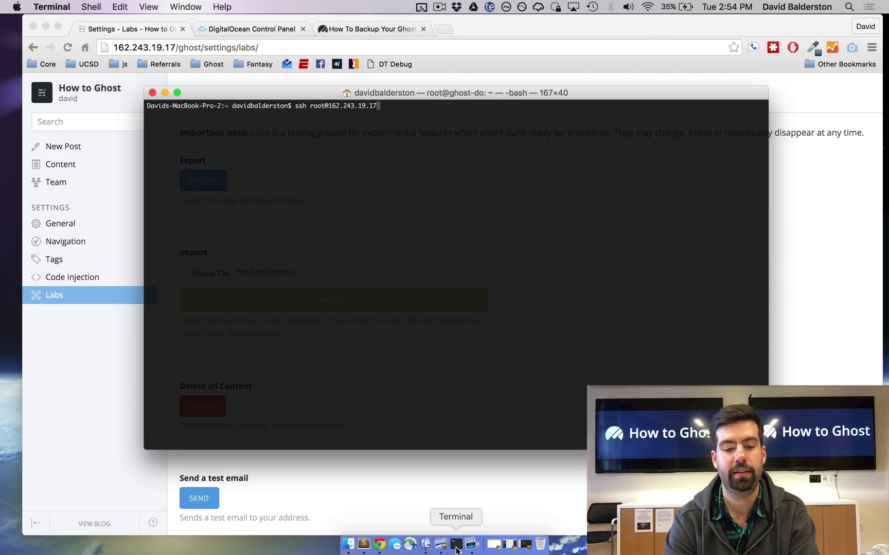
key(Return)
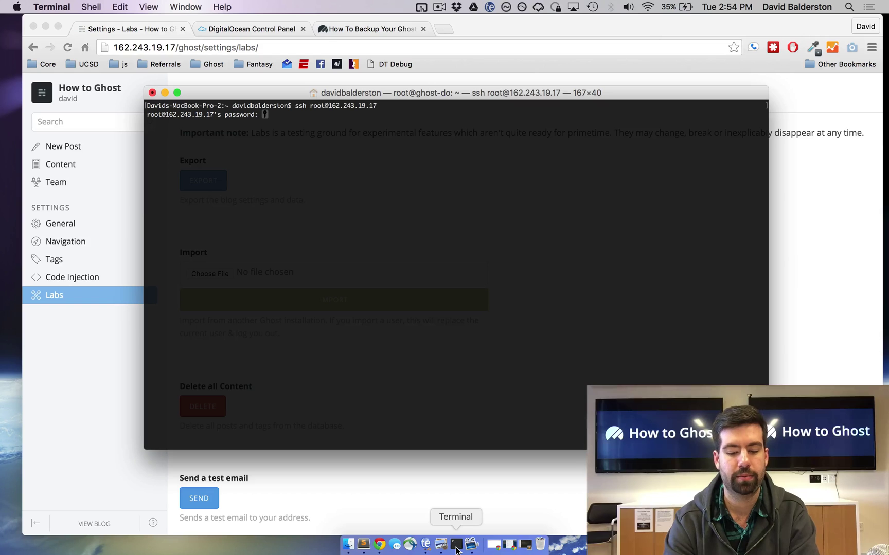
key(Return)
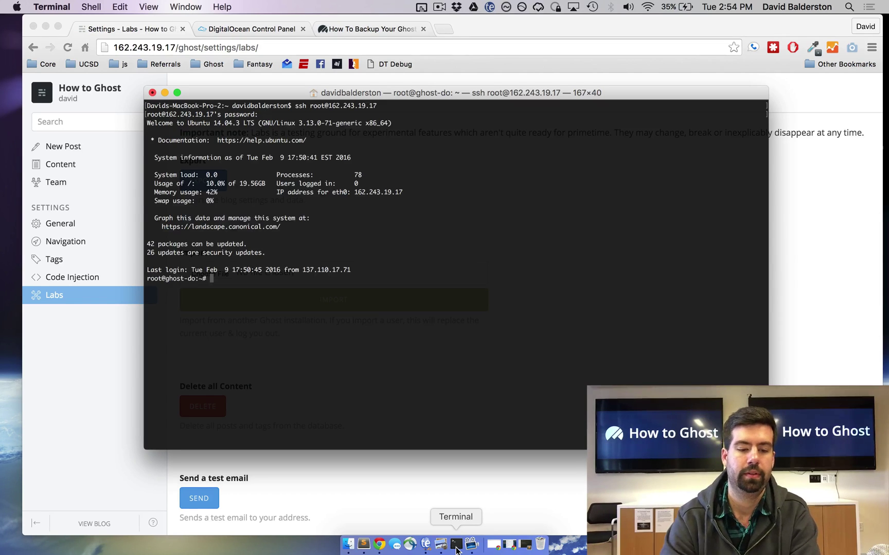
key(Return)
key(Return)
- Clear the screen and change into the /var/www directory
text(clear)
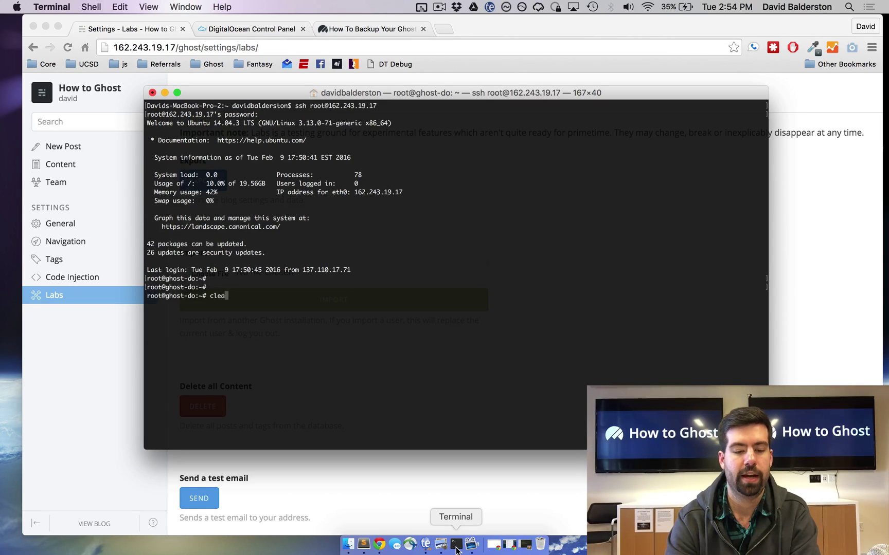
key(Return)
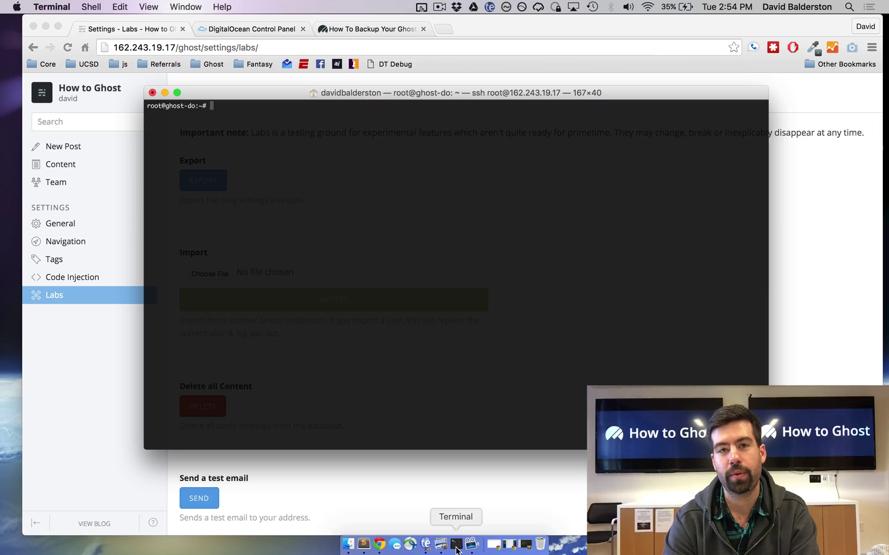
text(c)
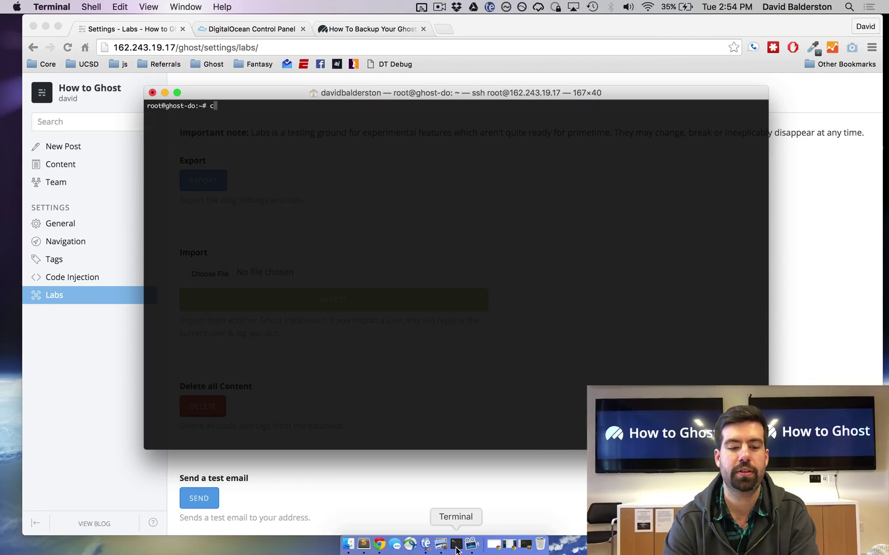
text(d /var/www/)
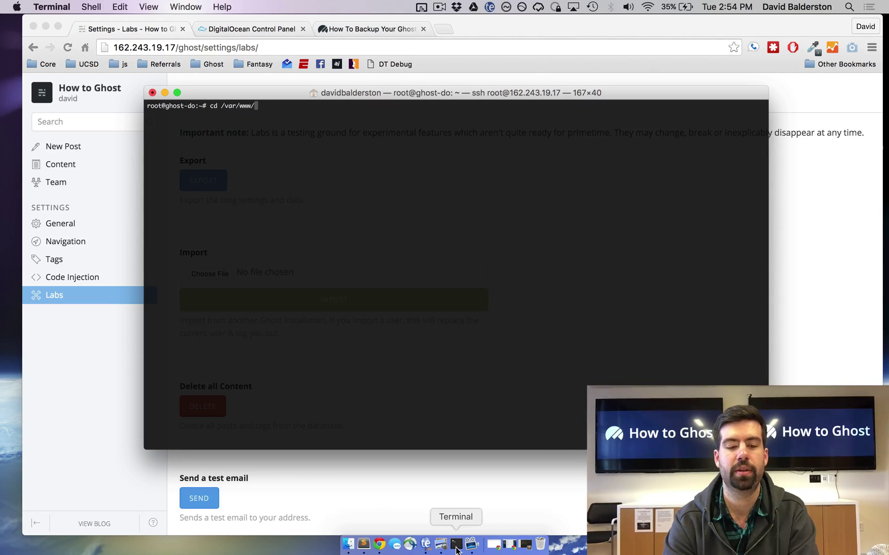
key(BackSpace)
key(Return)
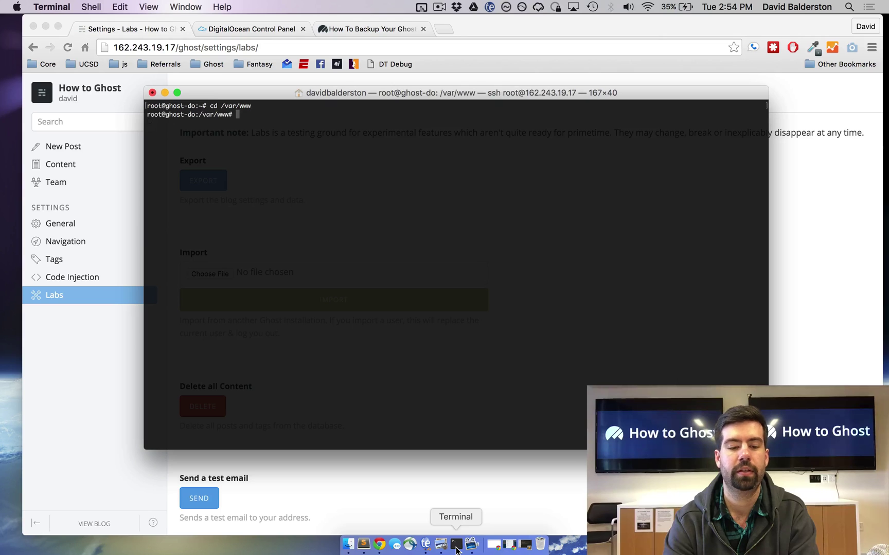
- List /var/www, run 'service ghost stop', then copy ghost recursively to ghost-backup with sudo cp -r
text(ls)
key(Return)
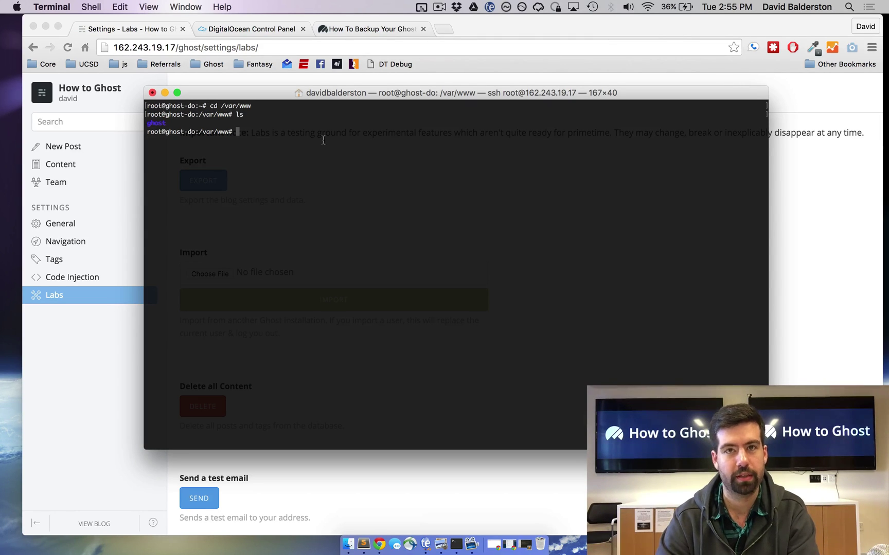
text(service ghost stop)
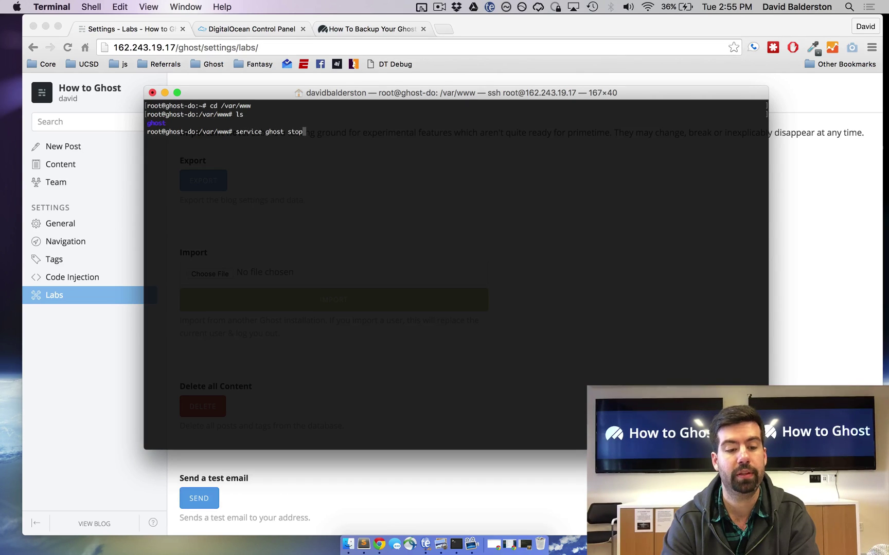
key(Return)
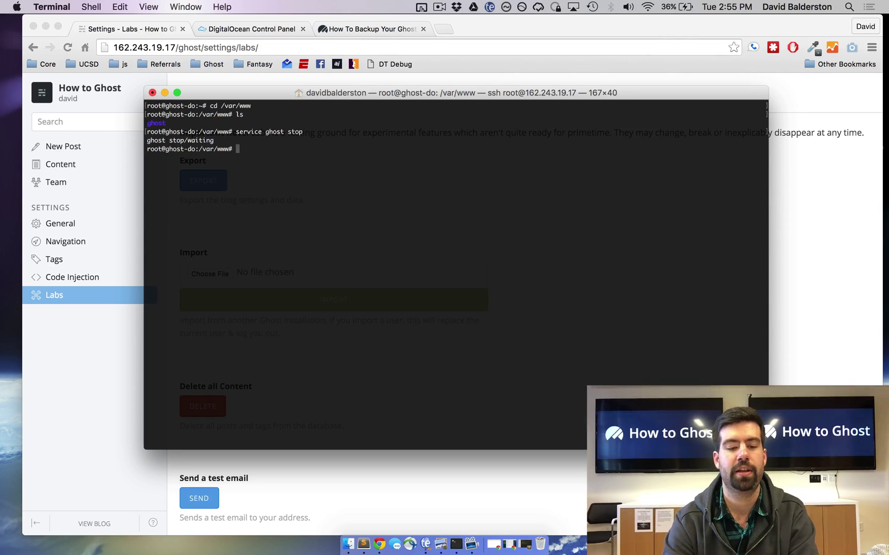
text(s)
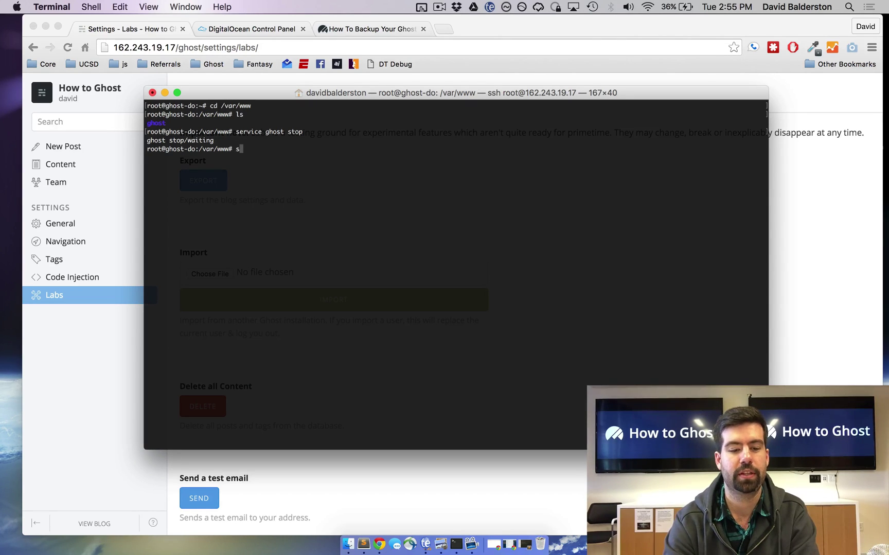
text(udo cp -r )
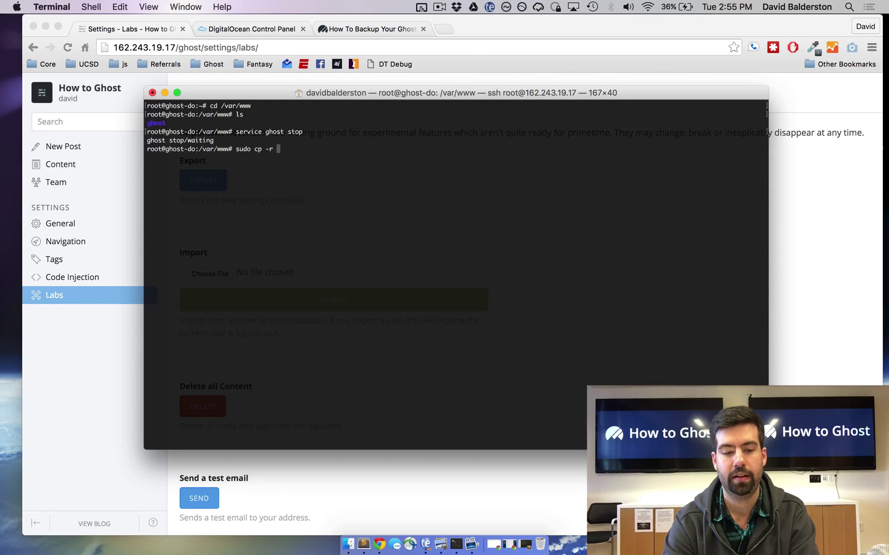
text(ghost/ g)
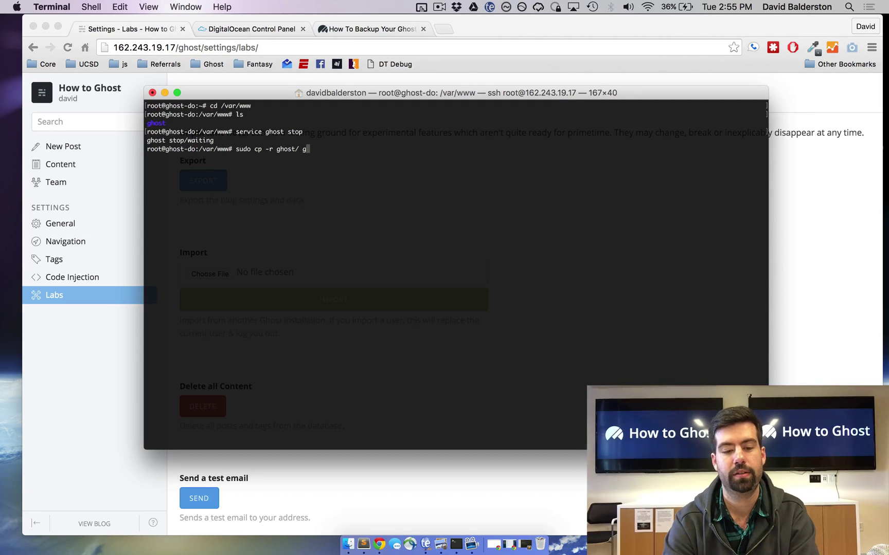
text(host)
text(-bal)
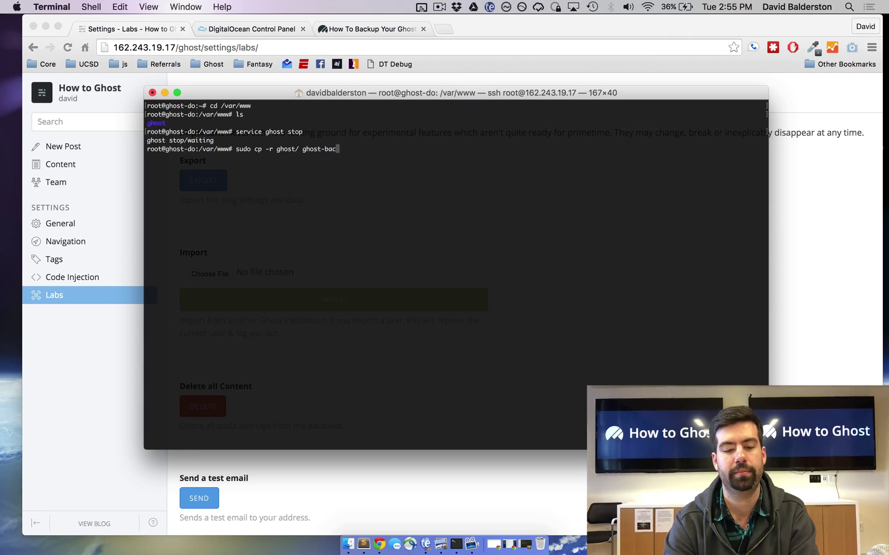
text(kup)
key(Return)
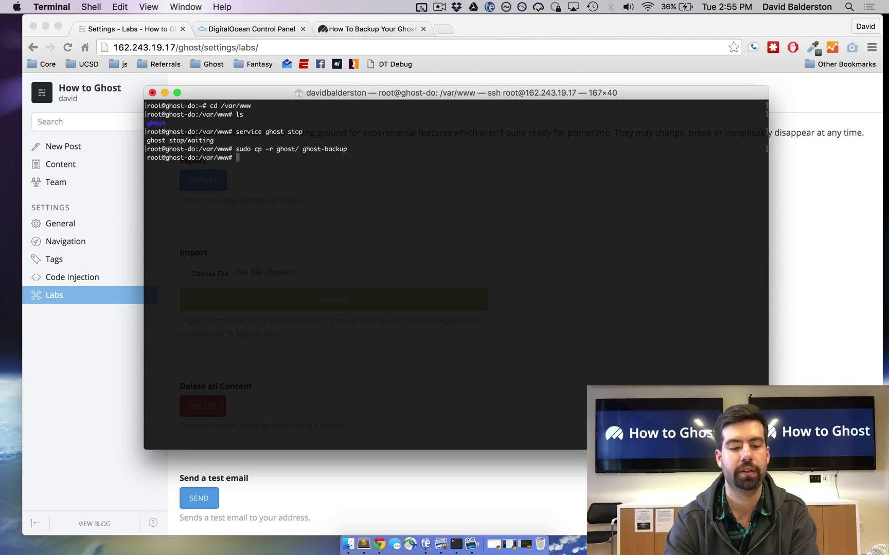
- Verify ghost-backup exists with 'ls -al', then restart Ghost with 'service ghost start'
text(ls -al)
key(Return)
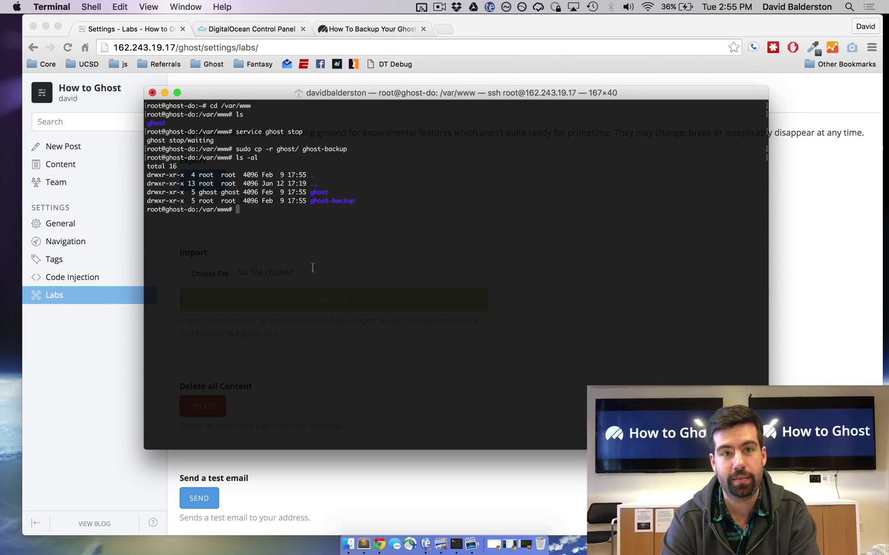
text(s)
text(ervic)
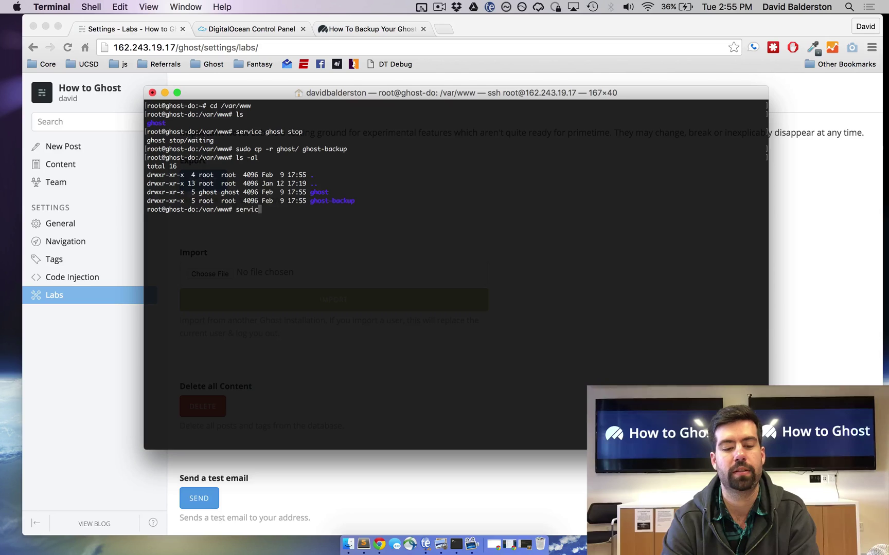
text(e ghost start)
key(Return)
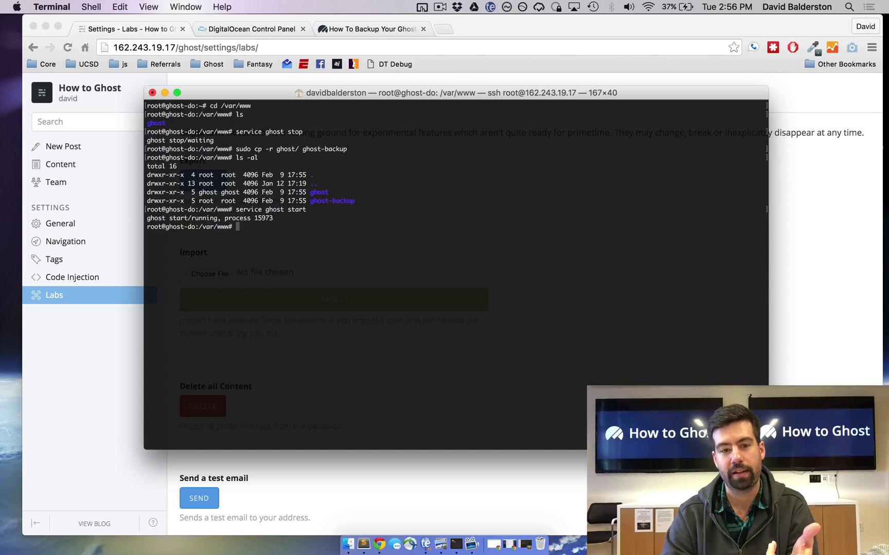
- Review the Command Line steps of the How To Backup Your Ghost Blog article, glancing back at Labs
click(343, 31)
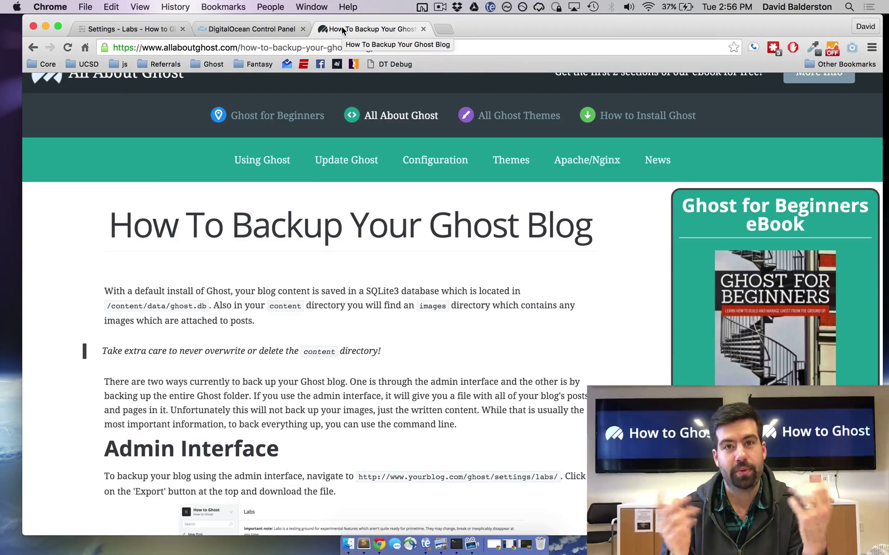
click(128, 30)
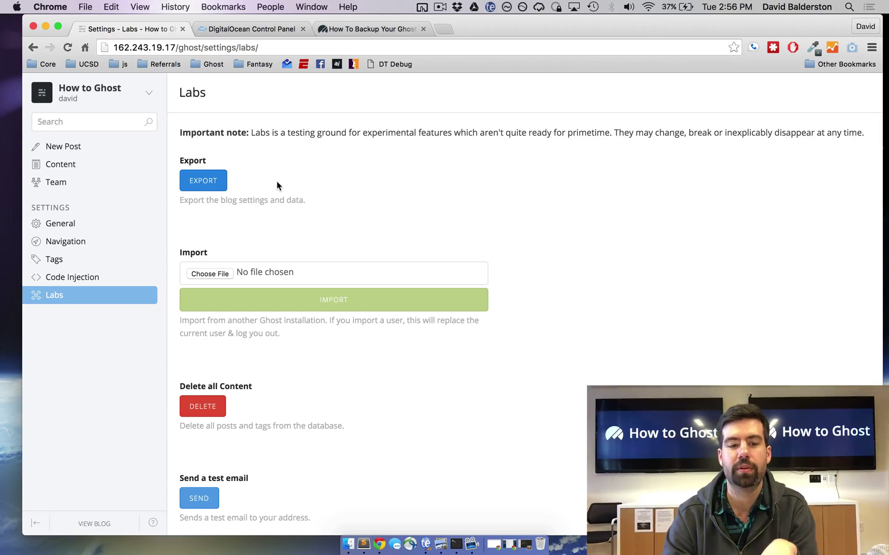
click(354, 32)
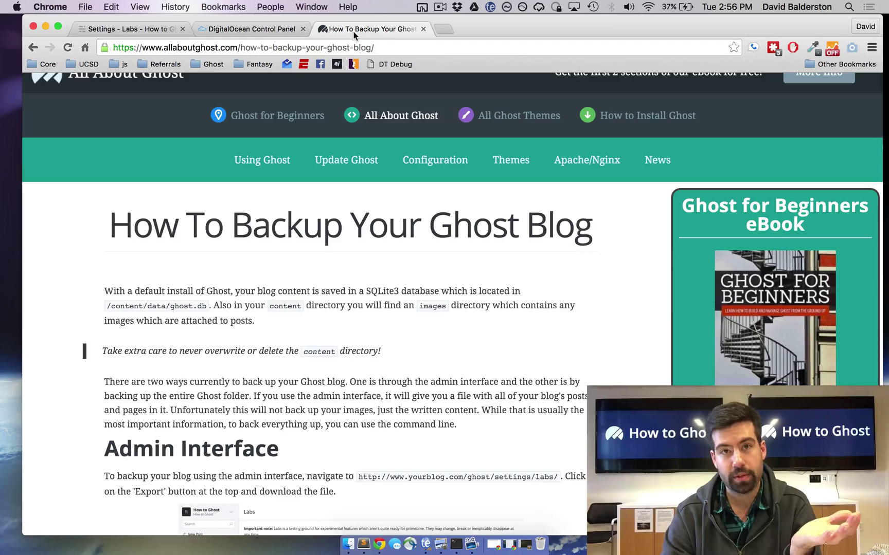
scroll(354, 121, down, 10)
scroll(353, 122, down, 2)
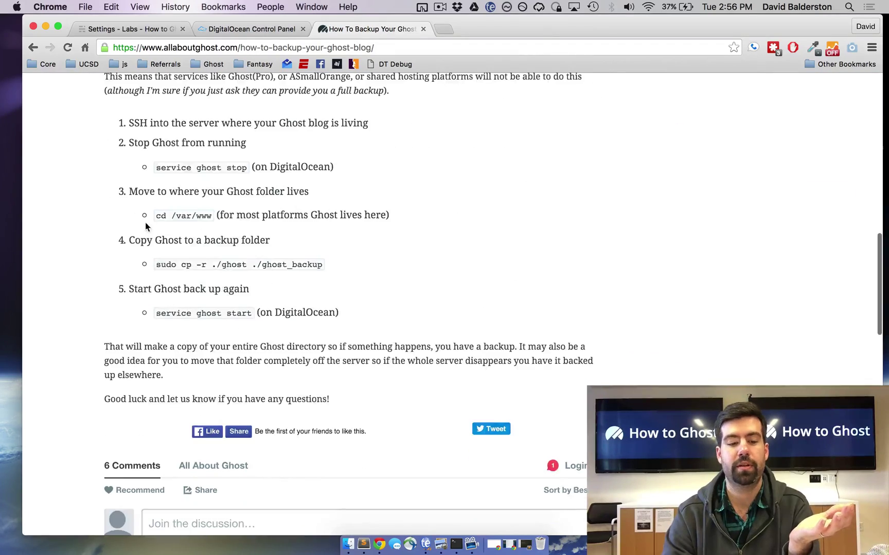
drag(159, 176, 273, 168)
click(277, 169)
scroll(282, 168, up, 6)
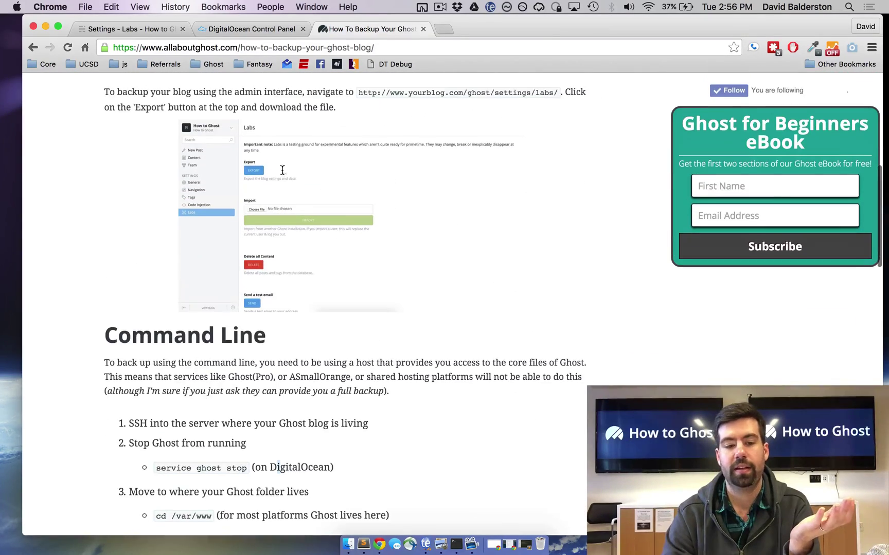